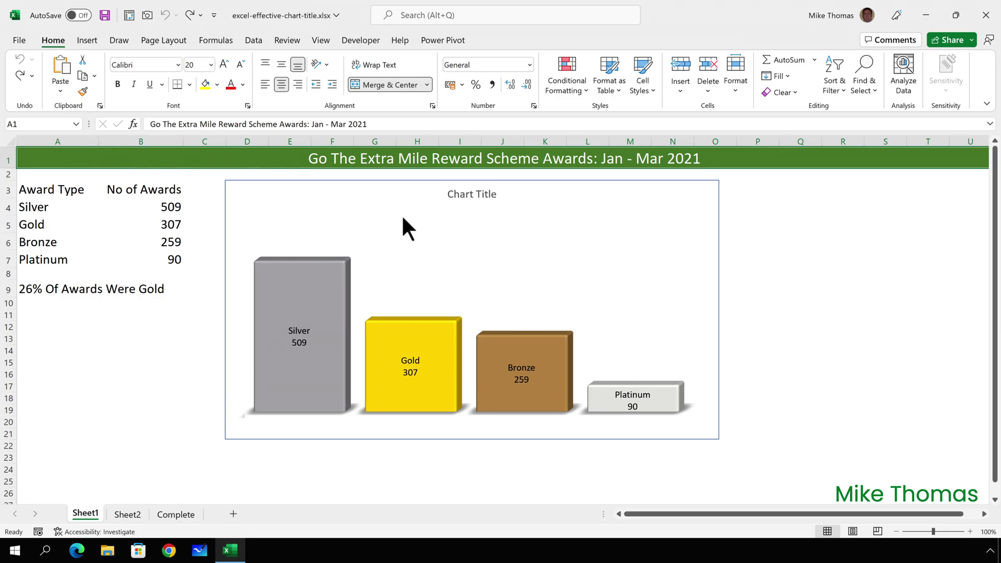
# Link the chart title to =Sheet1!$A$1 so it shows the A1 heading.
pyautogui.click(475, 196)
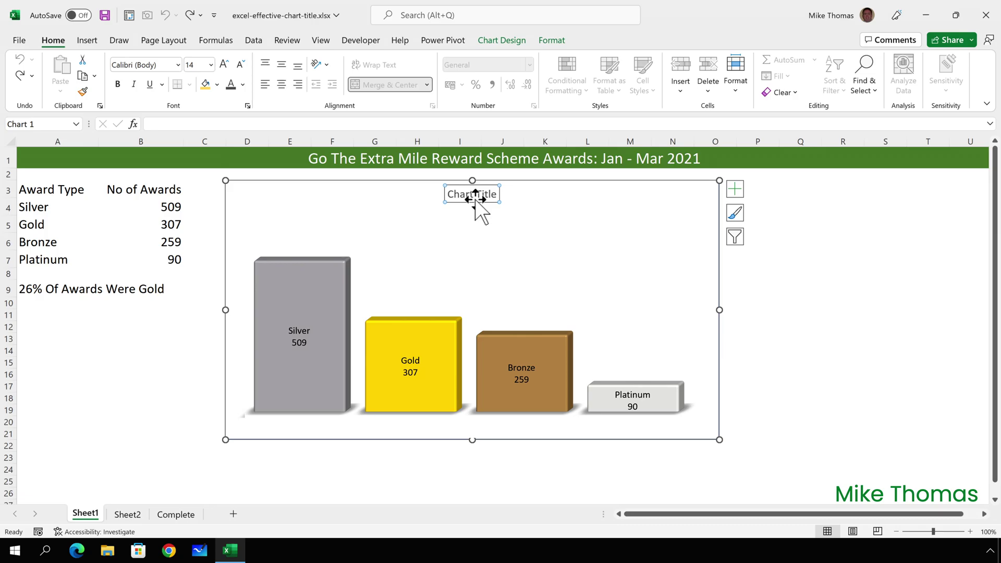
pyautogui.click(167, 124)
pyautogui.write('=')
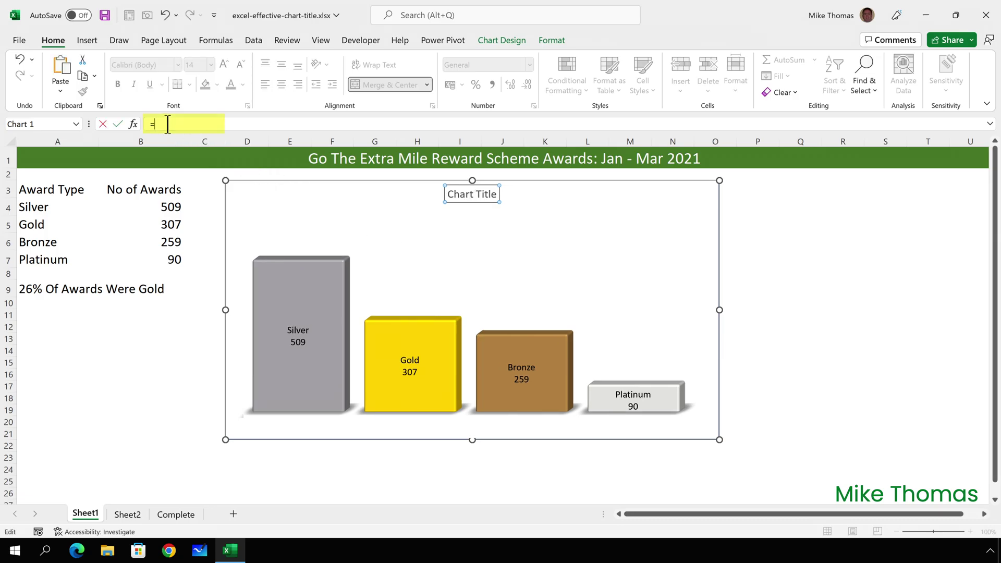
pyautogui.click(73, 153)
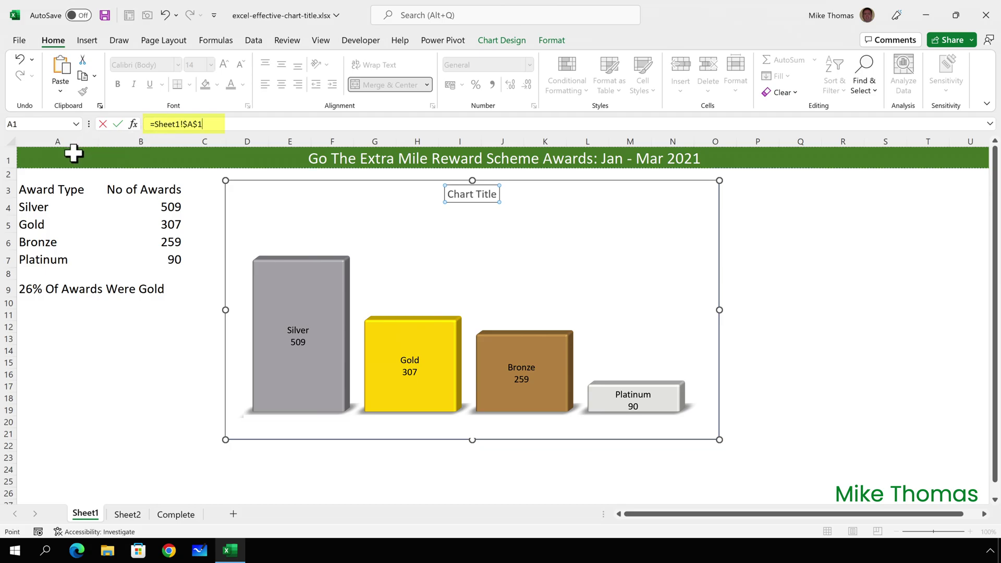
pyautogui.press('Return')
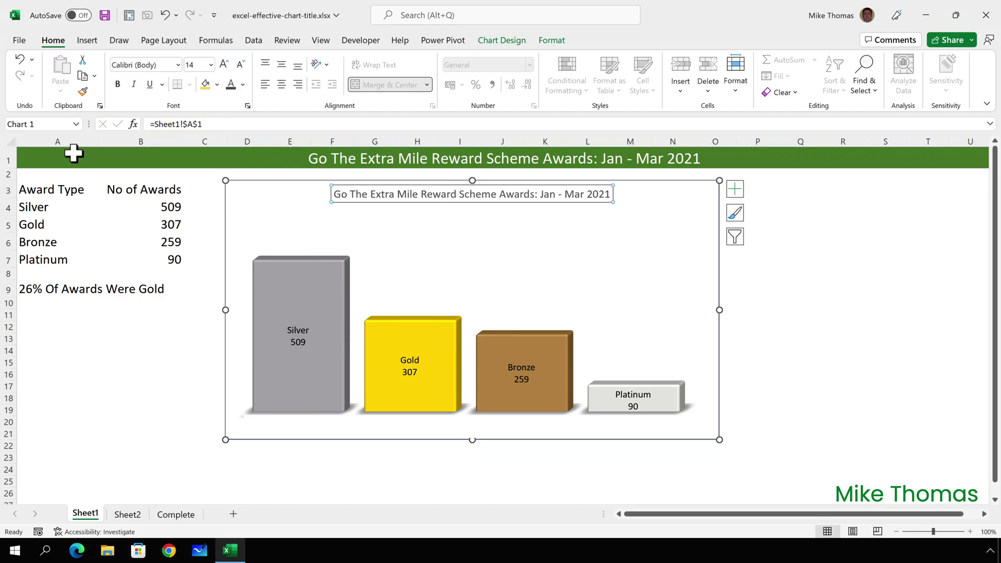
pyautogui.click(73, 153)
pyautogui.click(371, 124)
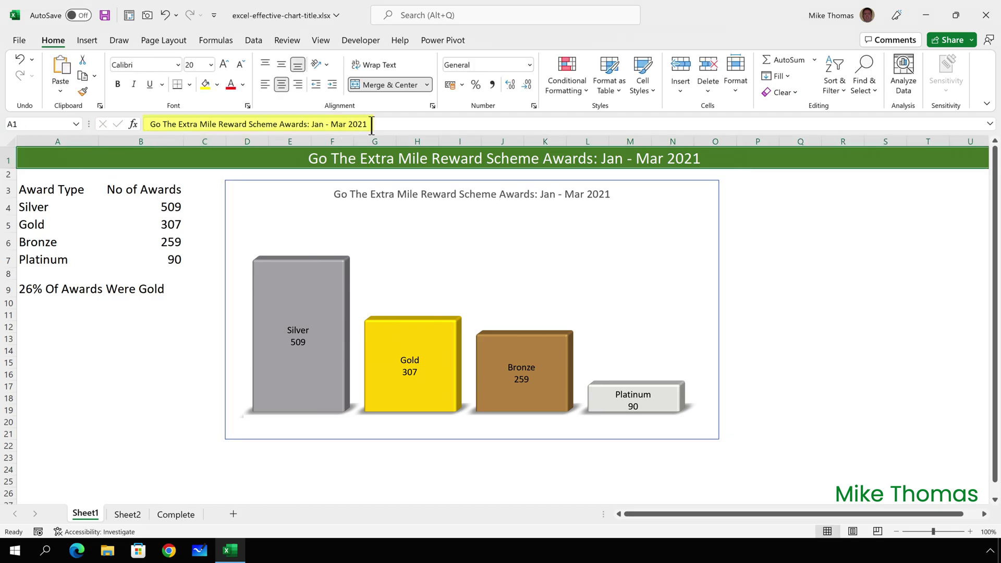
pyautogui.press('BackSpace')
pyautogui.write('2')
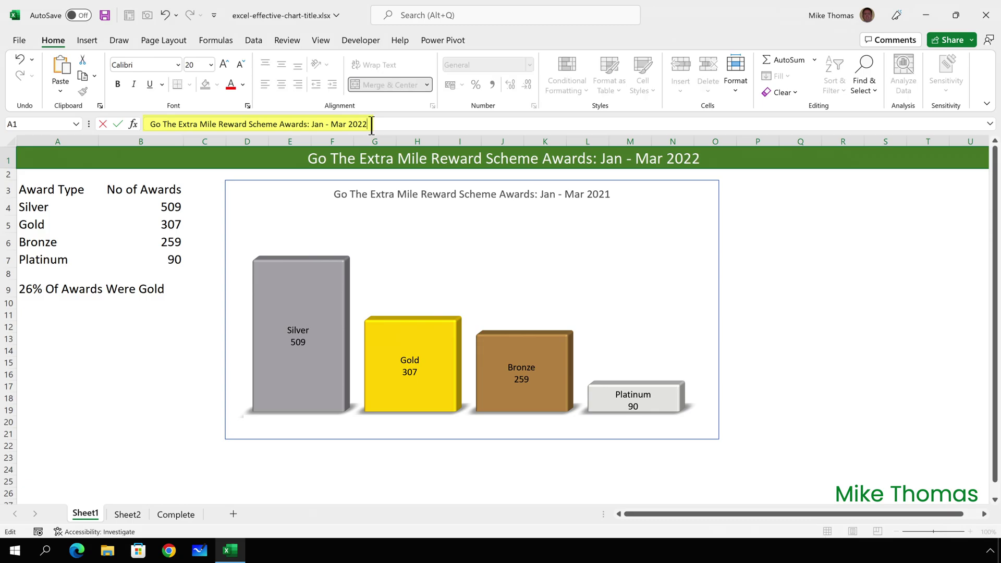
pyautogui.hotkey('ctrl', 'Return')
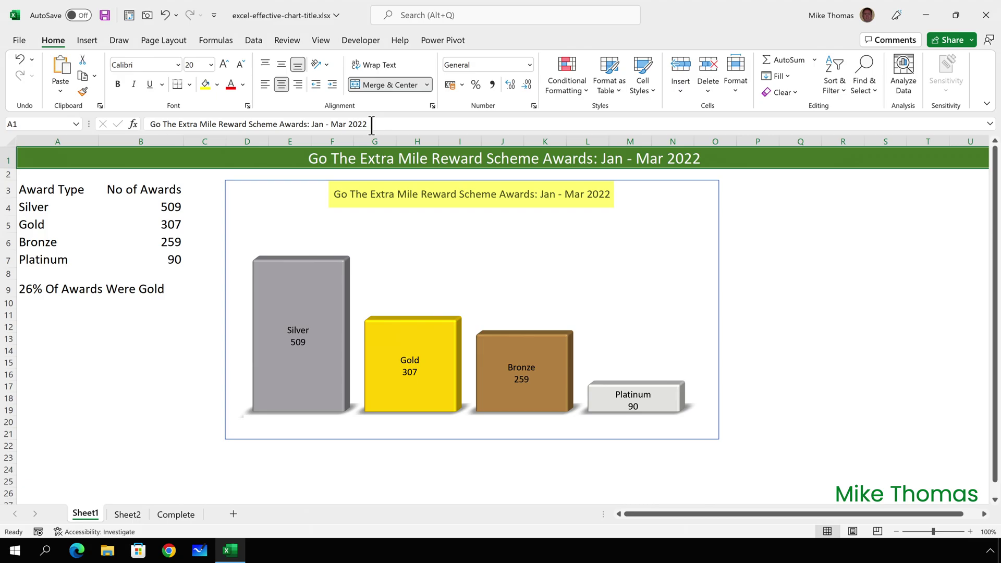
pyautogui.hotkey('ctrl', 'z')
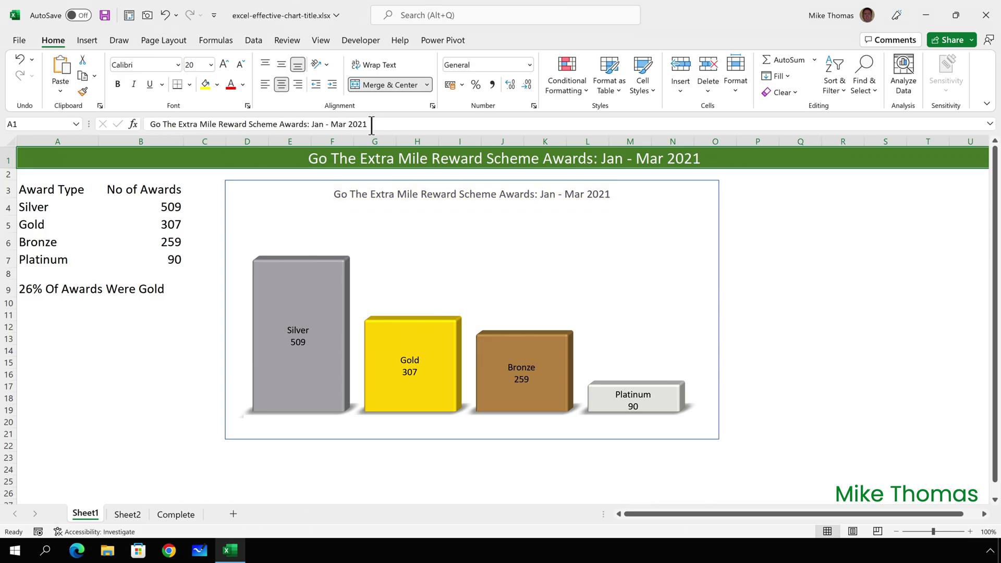
# Move the chart title to the chart's top left and set its font to Trajan Pro.
pyautogui.click(474, 198)
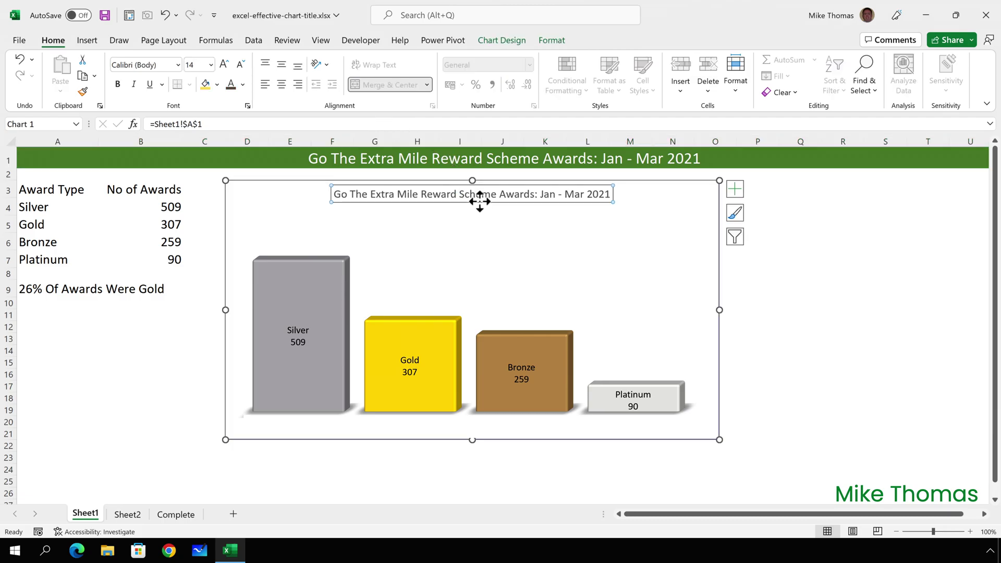
pyautogui.moveTo(476, 204); pyautogui.dragTo(392, 211)
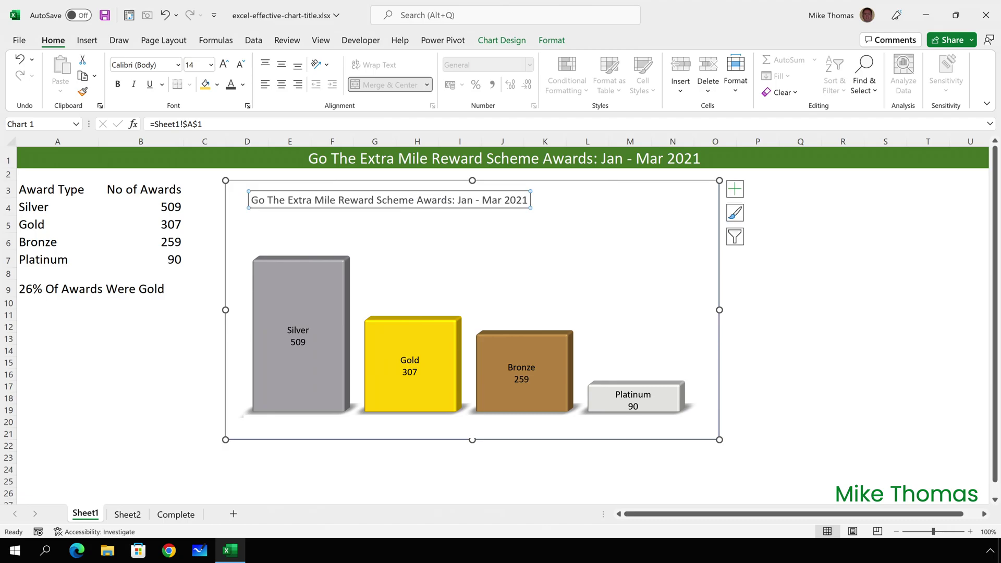
pyautogui.click(179, 64)
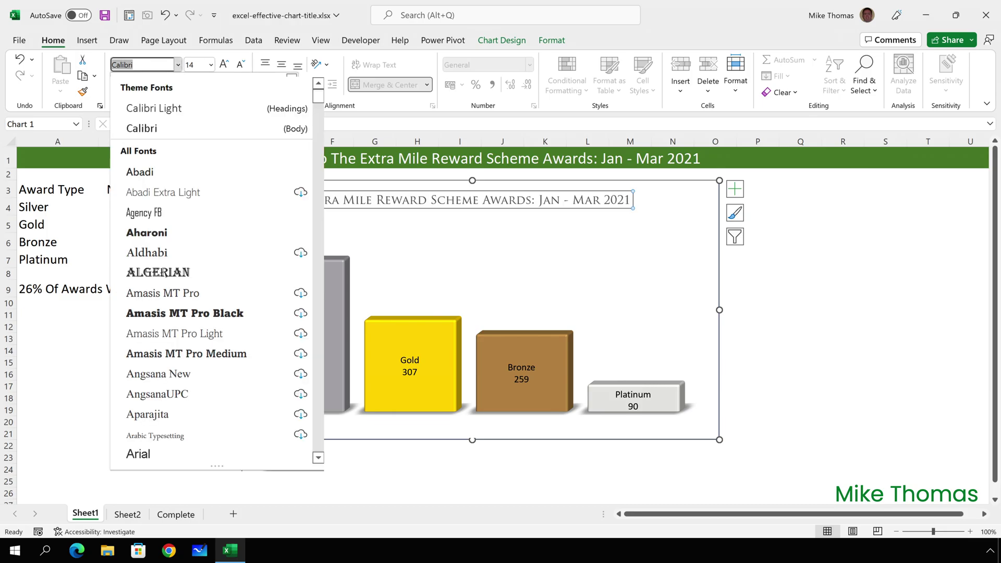
pyautogui.press('Escape')
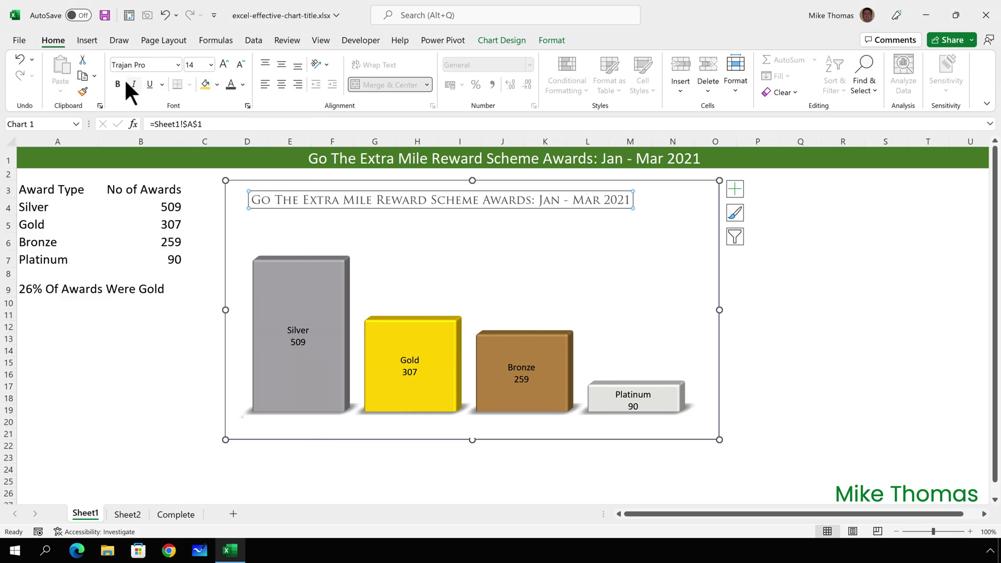
# Give the chart title a light gold fill and dark grey text.
pyautogui.click(216, 84)
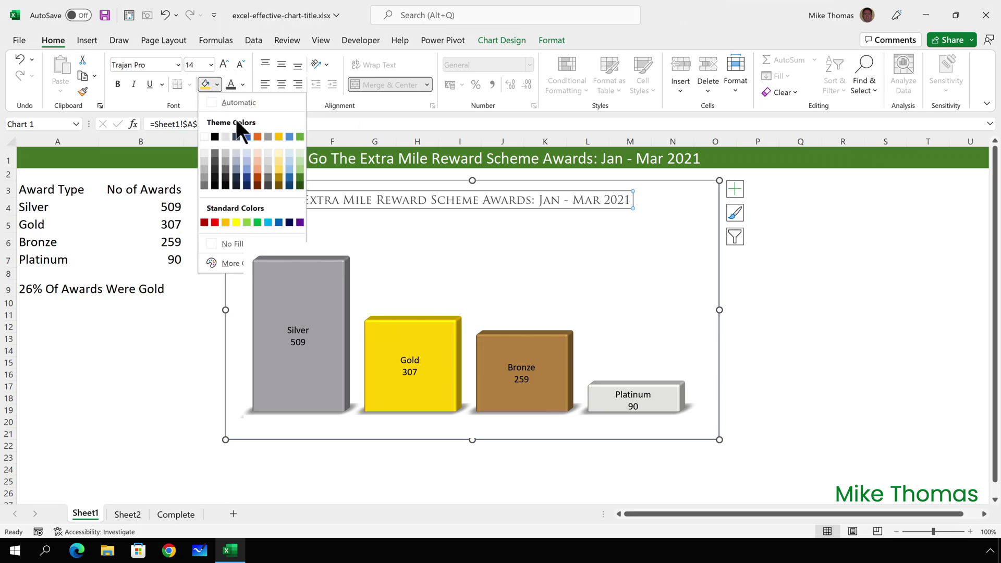
pyautogui.click(280, 167)
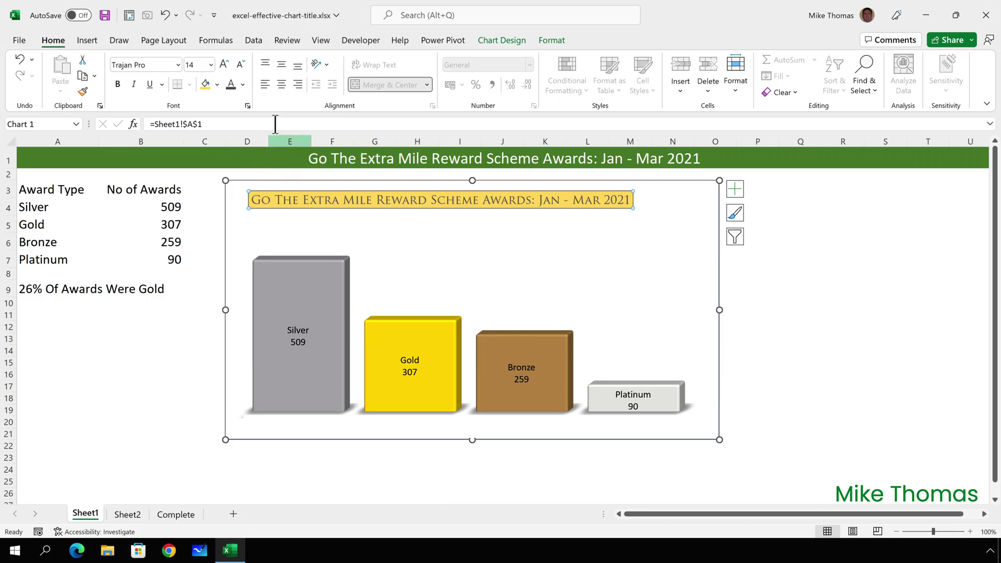
pyautogui.click(243, 84)
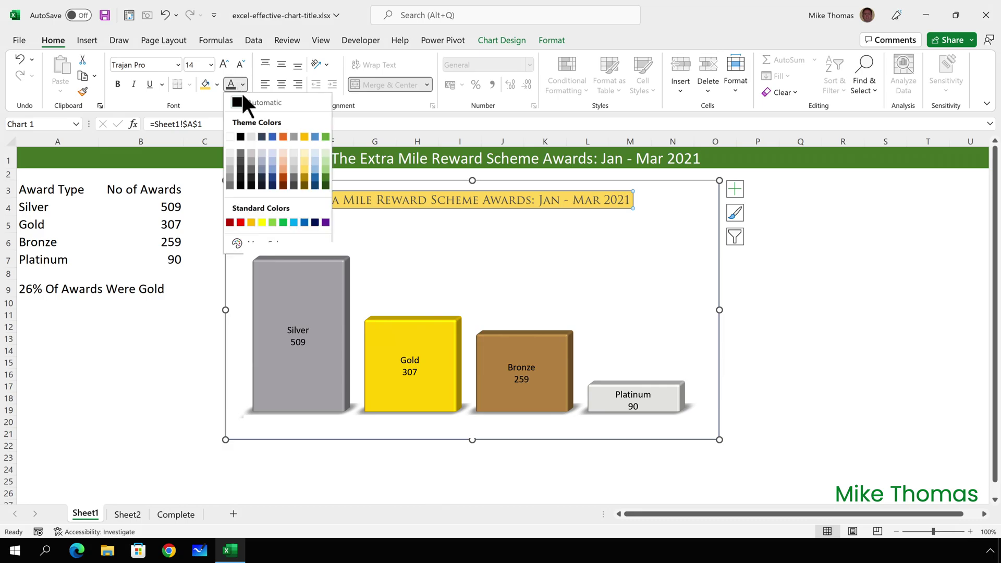
pyautogui.click(241, 159)
pyautogui.click(59, 157)
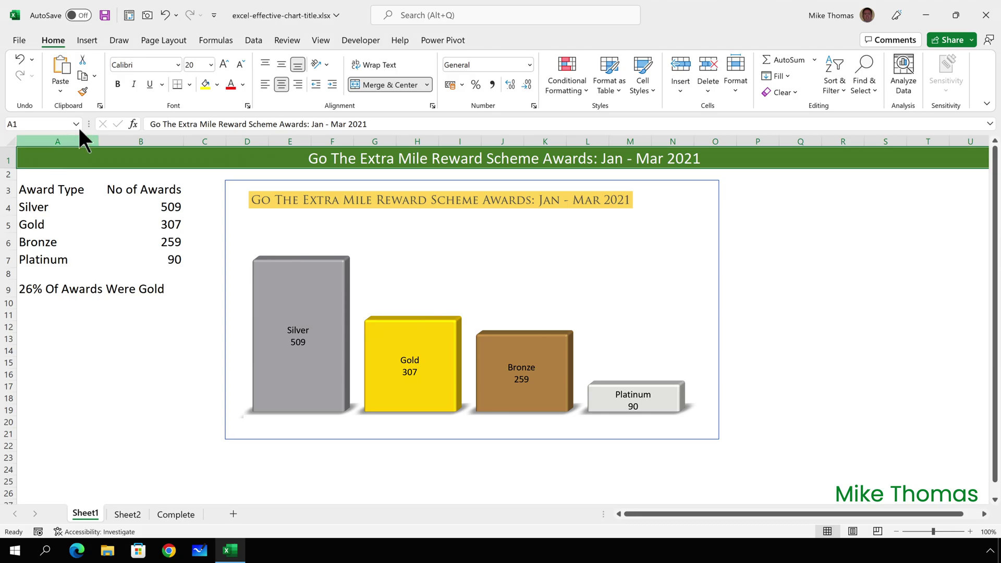
# Draw a text box in the chart below the title.
pyautogui.click(89, 41)
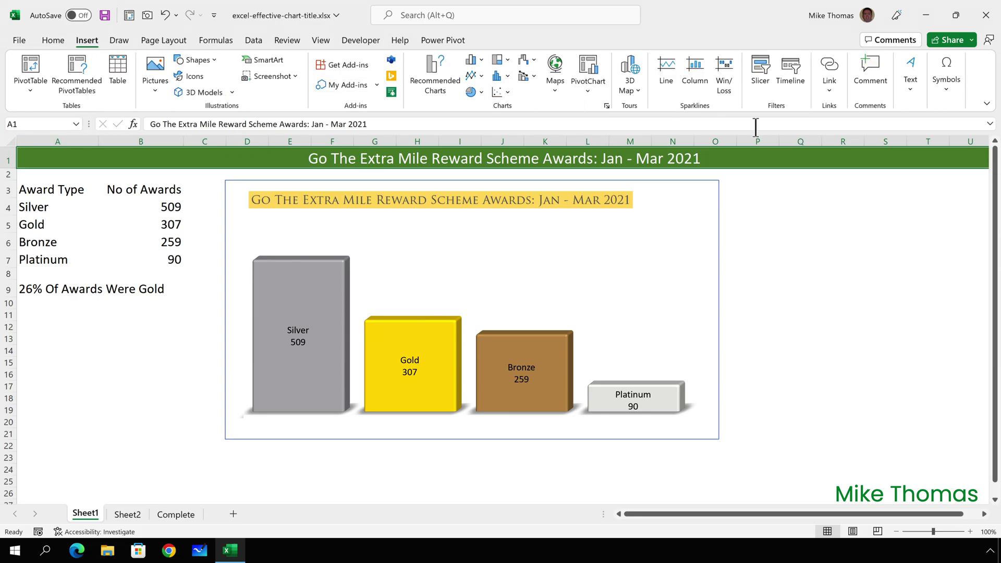
pyautogui.click(909, 89)
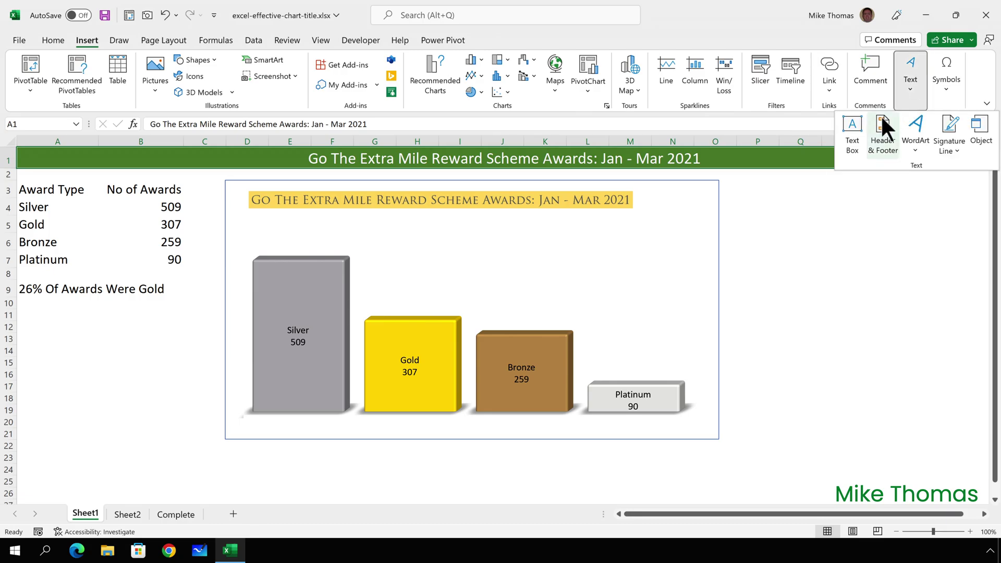
pyautogui.click(852, 124)
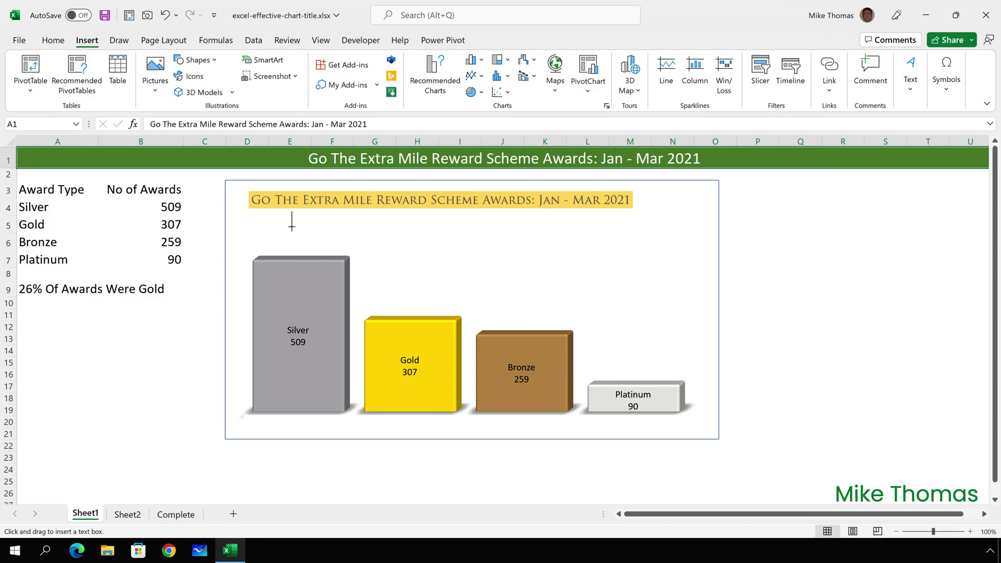
pyautogui.moveTo(285, 223); pyautogui.dragTo(394, 237)
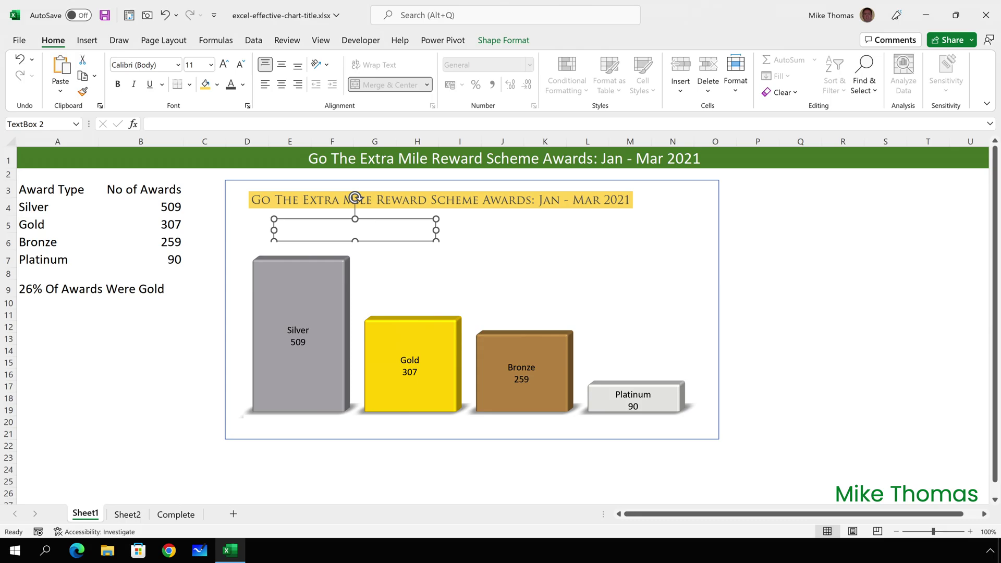
# Link the text box to cell A9 and position it just under the title.
pyautogui.click(194, 124)
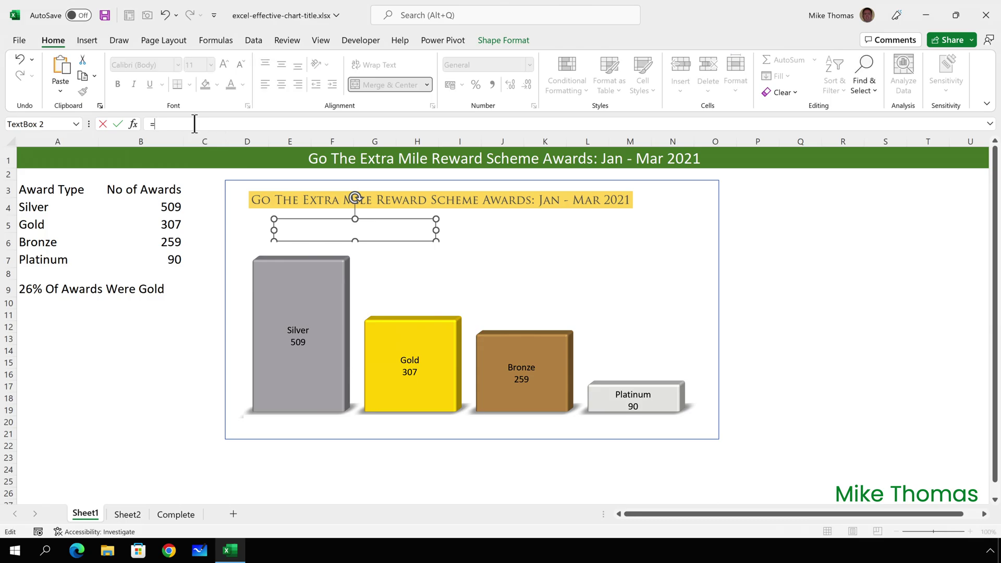
pyautogui.write('=')
pyautogui.click(43, 288)
pyautogui.press('Return')
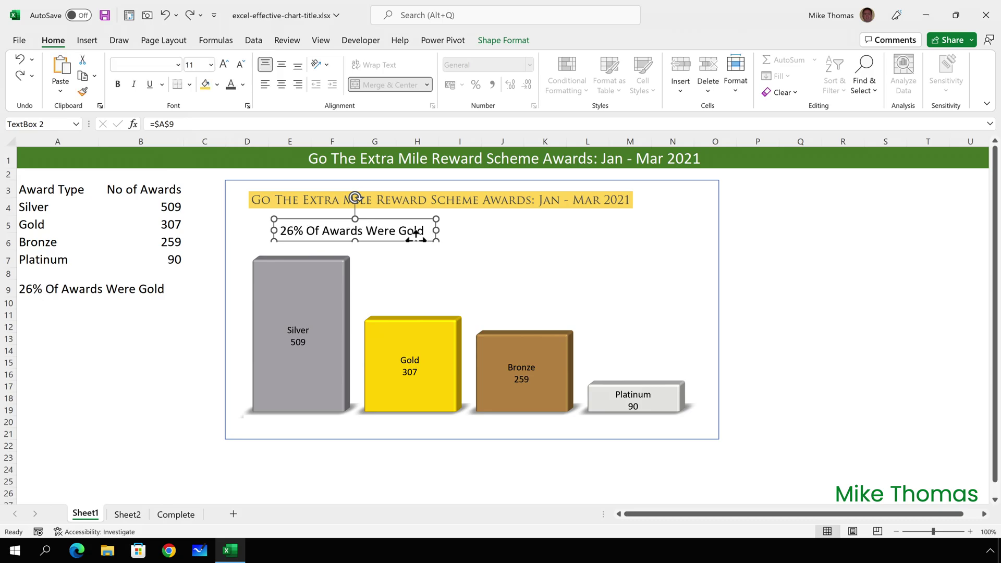
pyautogui.moveTo(415, 237); pyautogui.dragTo(390, 237)
pyautogui.press('Escape')
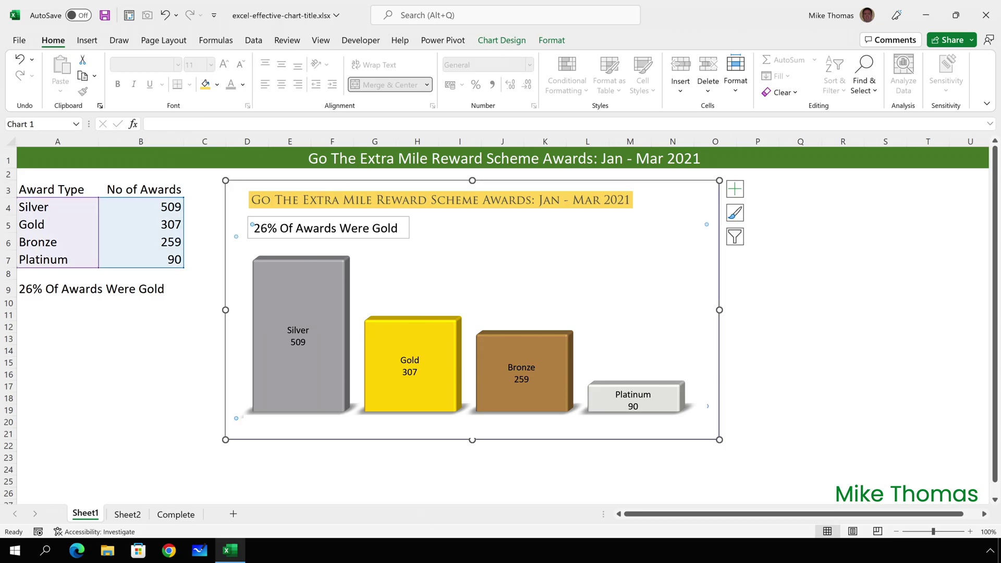
pyautogui.click(401, 232)
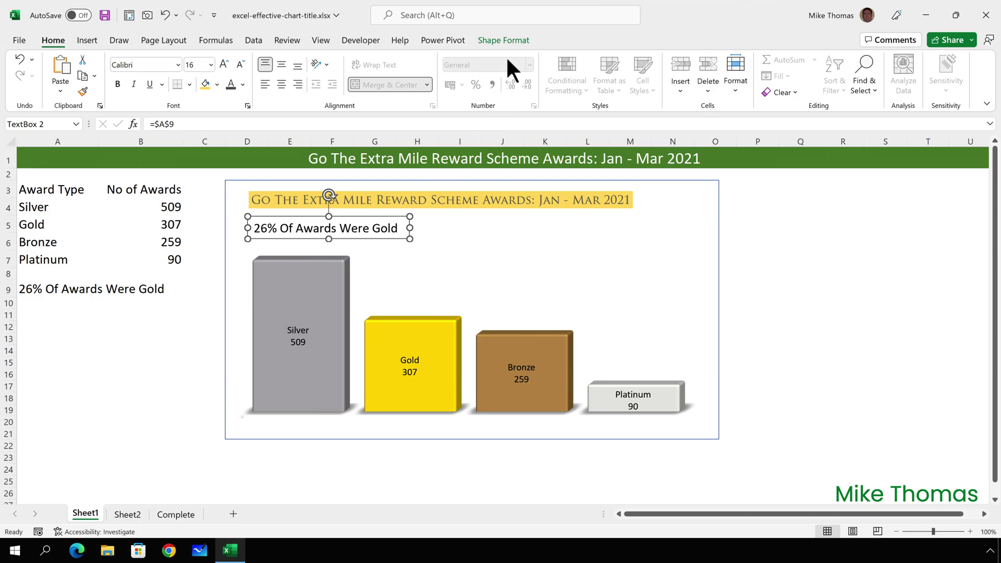
# Set the subtitle text box's Shape Outline to No Outline.
pyautogui.click(509, 39)
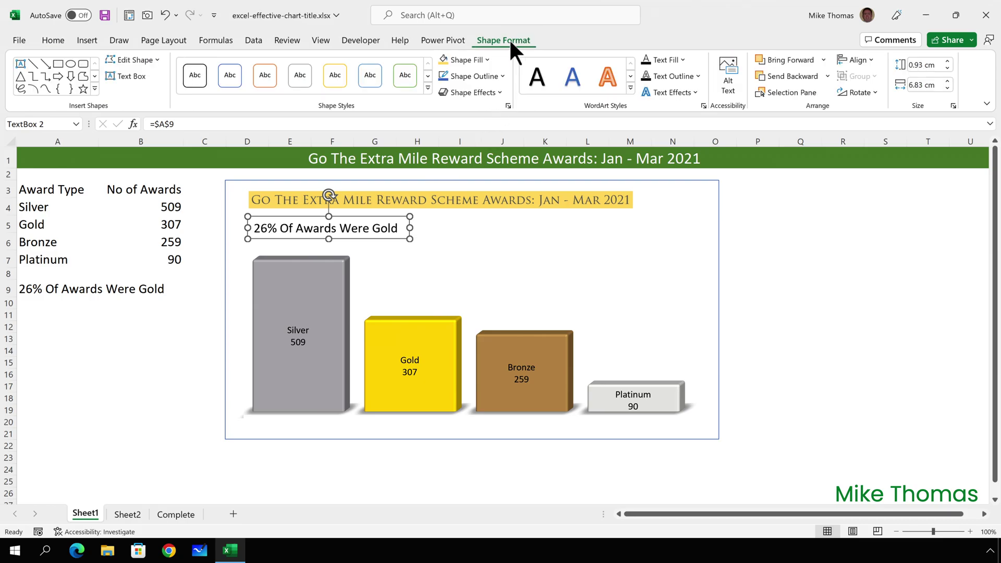
pyautogui.click(504, 76)
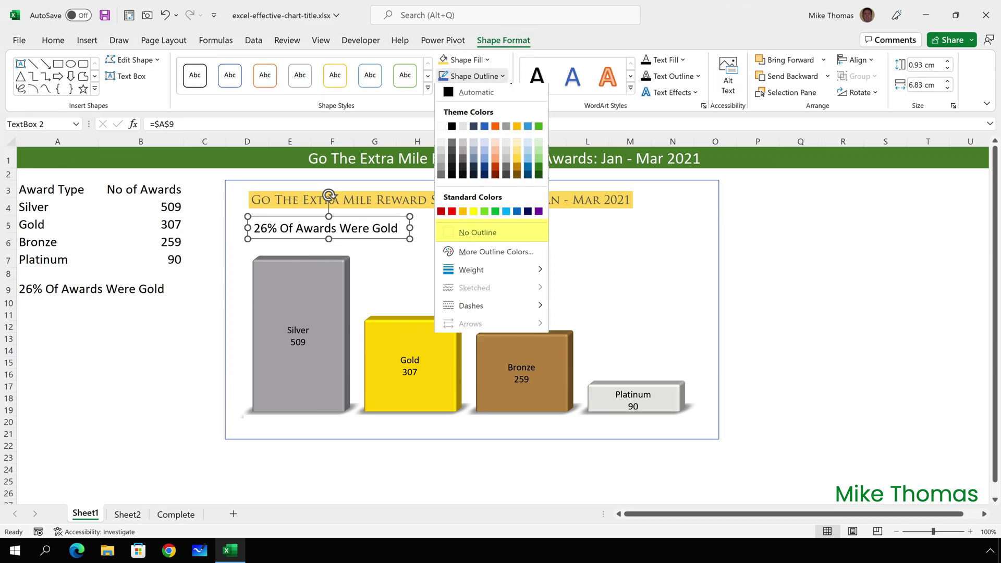
pyautogui.click(471, 233)
pyautogui.click(744, 261)
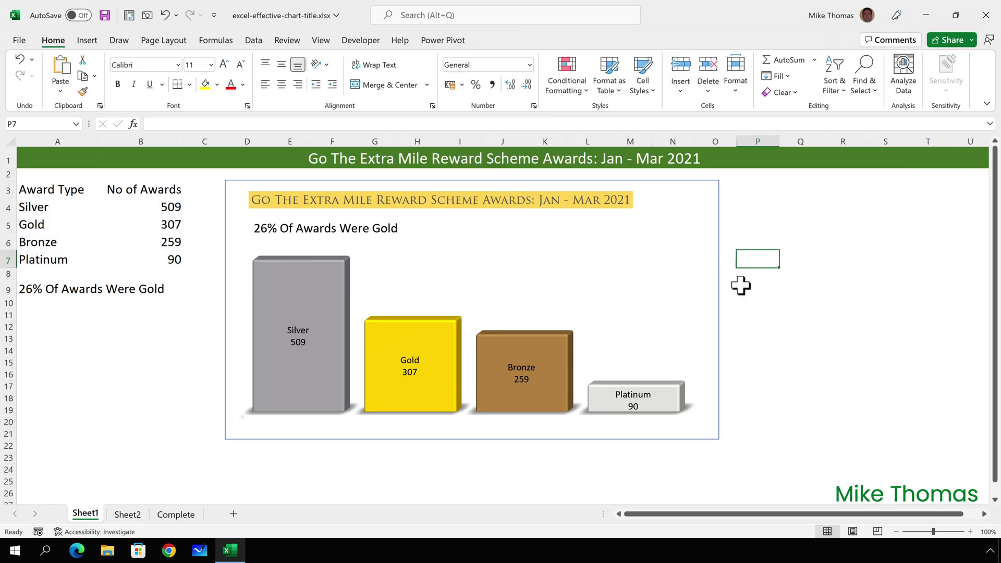
# Fill the "26% Of Awards Were Gold" subtitle box with pale gold.
pyautogui.click(396, 229)
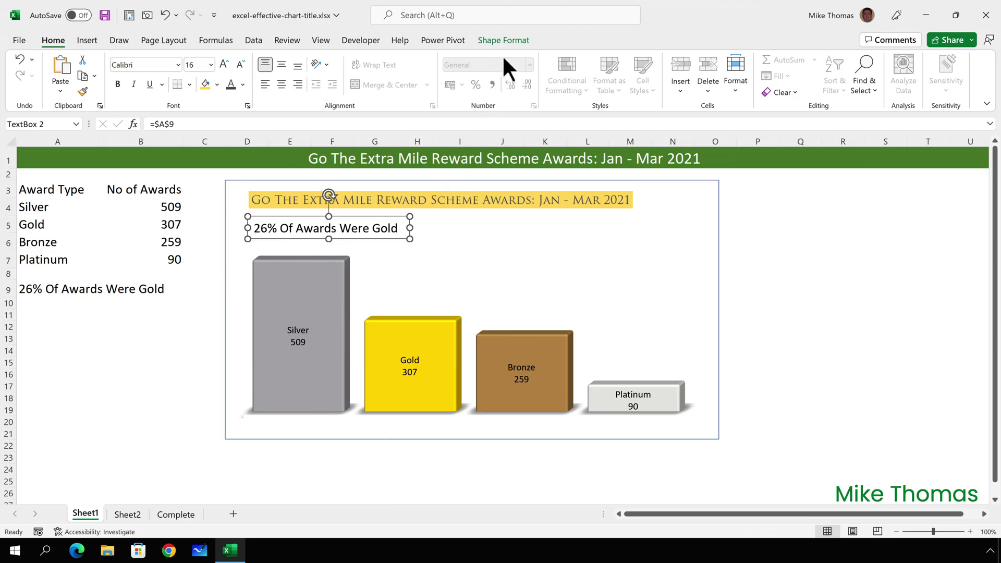
pyautogui.click(503, 40)
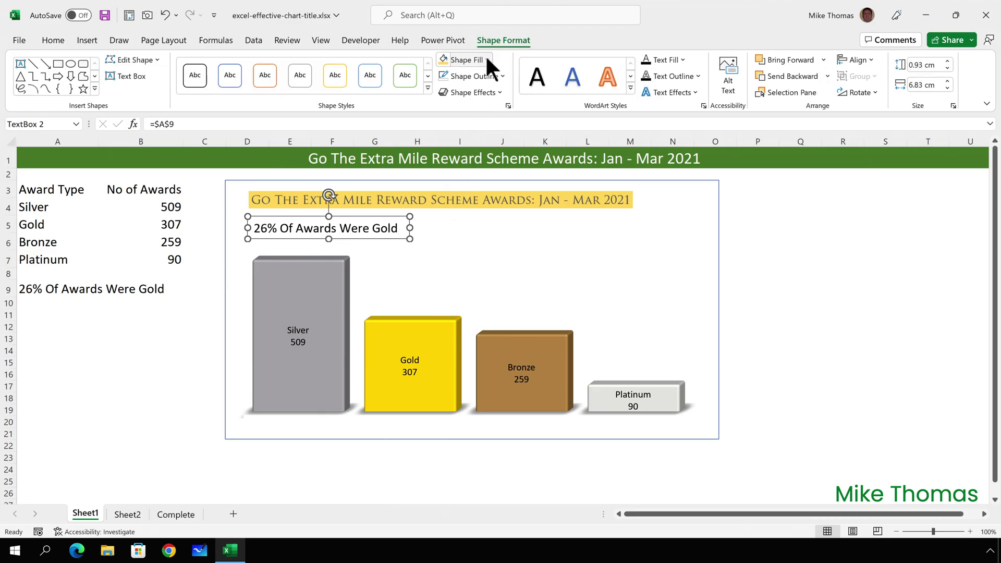
pyautogui.click(488, 60)
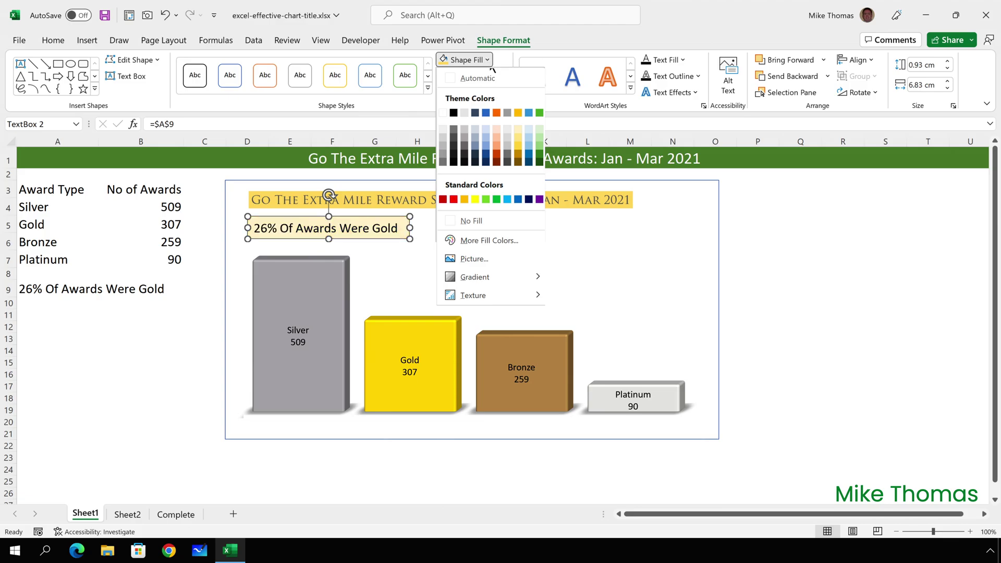
pyautogui.click(491, 65)
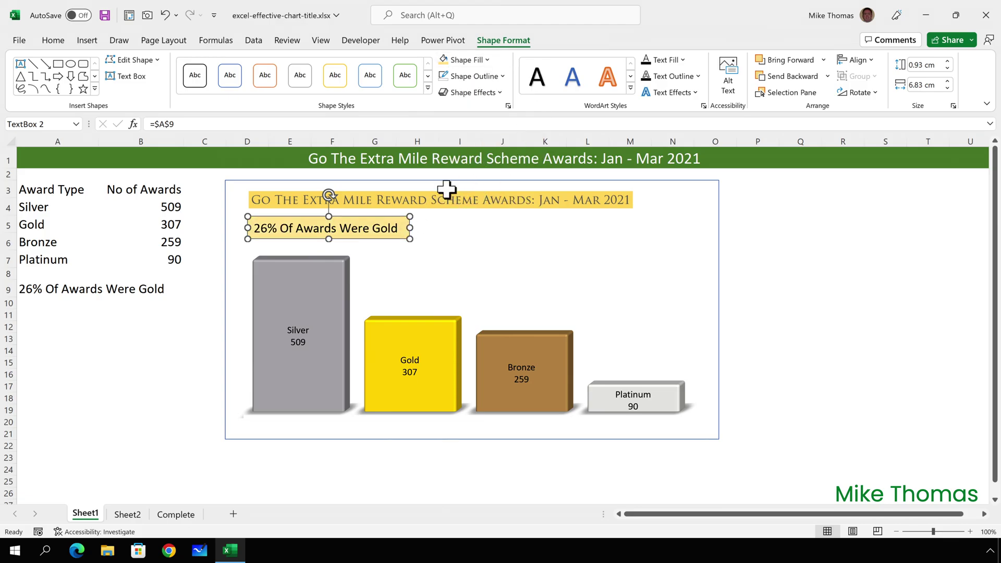
# Make the subtitle text a dark colour, then switch to Sheet2.
pyautogui.click(52, 40)
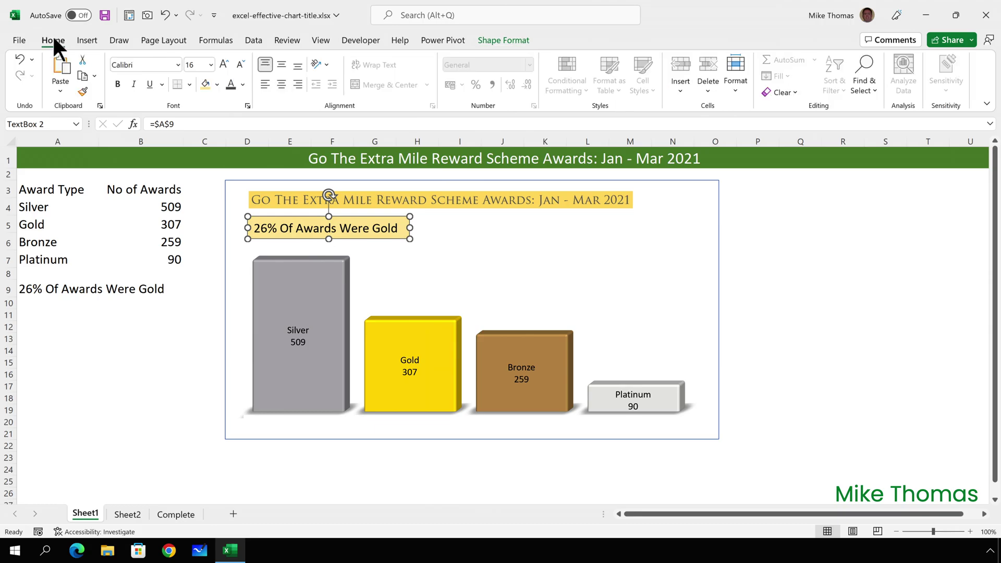
pyautogui.click(243, 85)
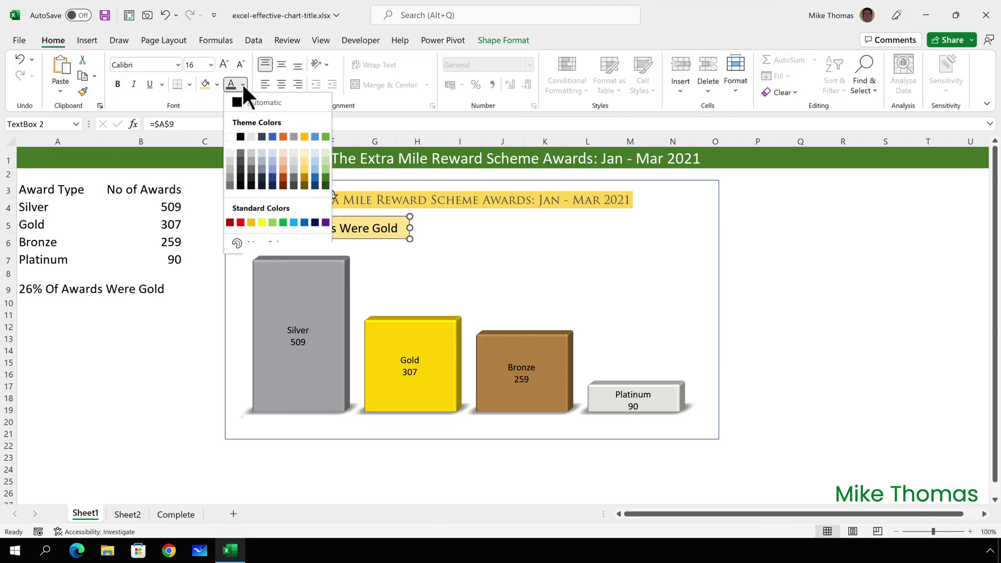
pyautogui.click(240, 159)
pyautogui.hotkey('ctrl', 'pagedown')
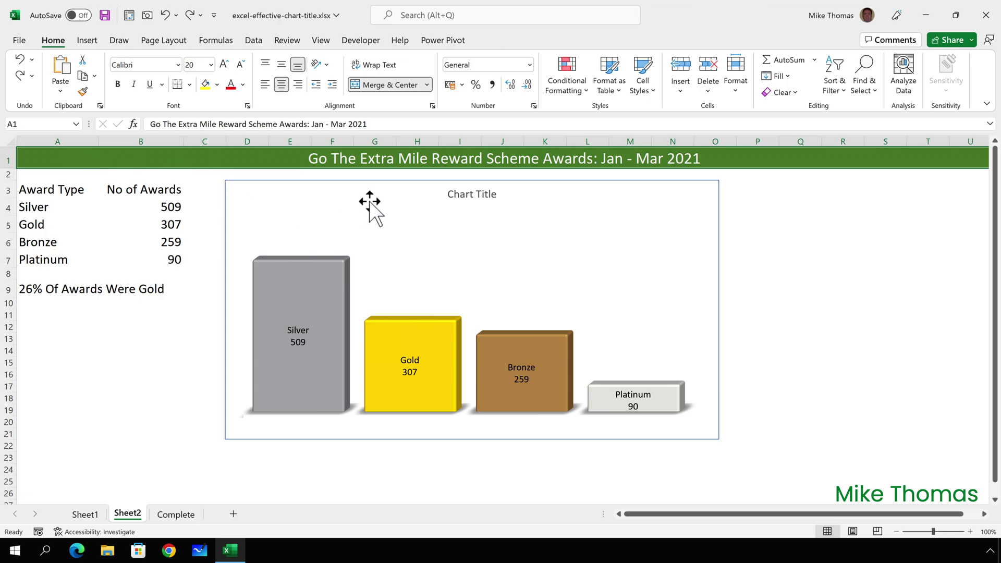
# Delete Sheet2's default "Chart Title" and draw an empty text box across the chart's top.
pyautogui.click(482, 202)
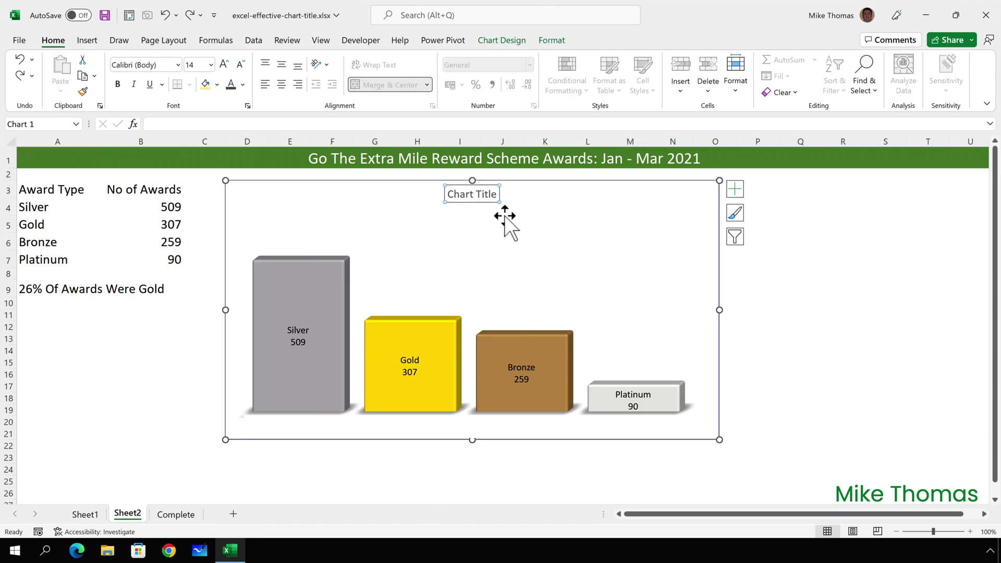
pyautogui.press('Delete')
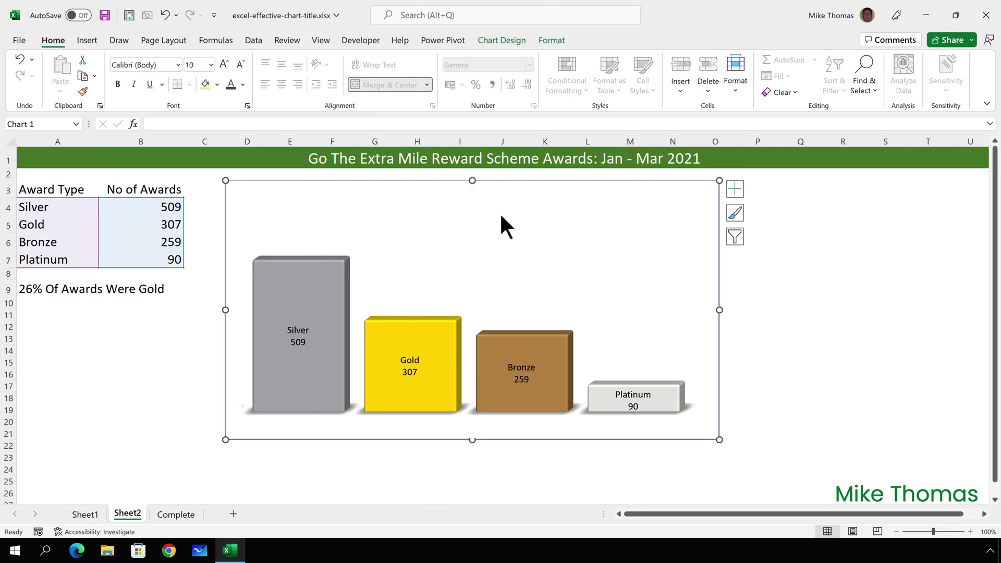
pyautogui.click(87, 41)
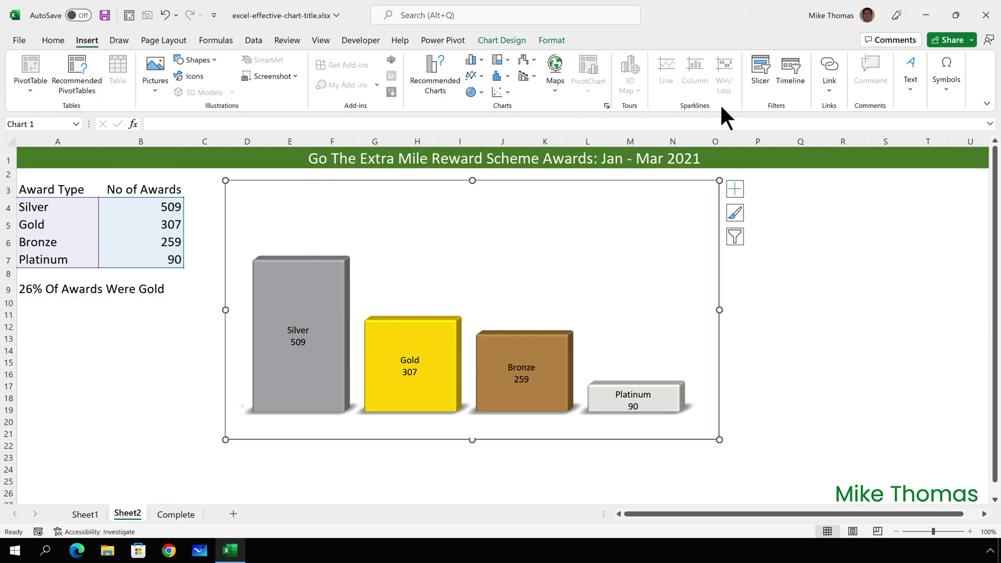
pyautogui.click(900, 86)
pyautogui.click(853, 139)
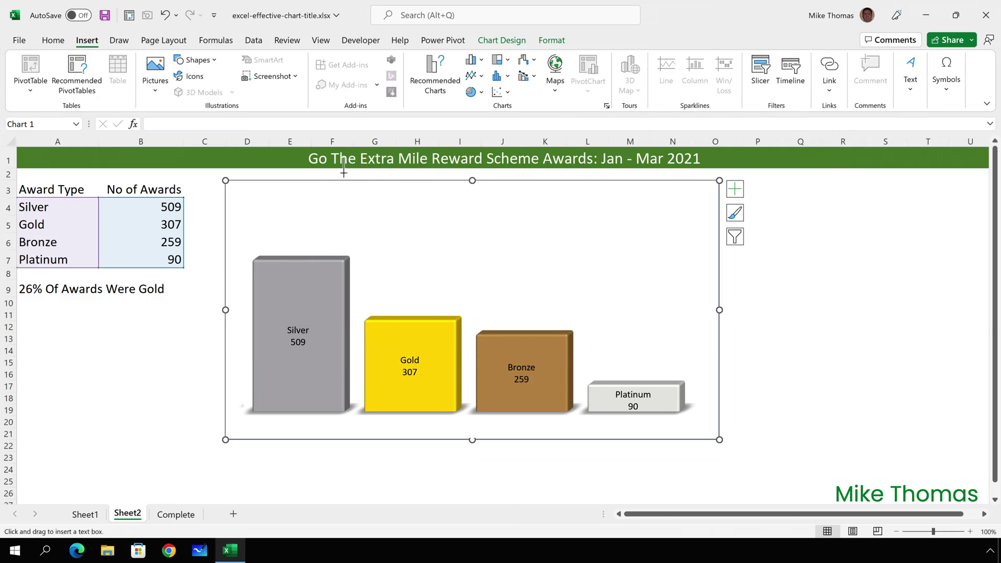
pyautogui.moveTo(331, 193); pyautogui.dragTo(604, 217)
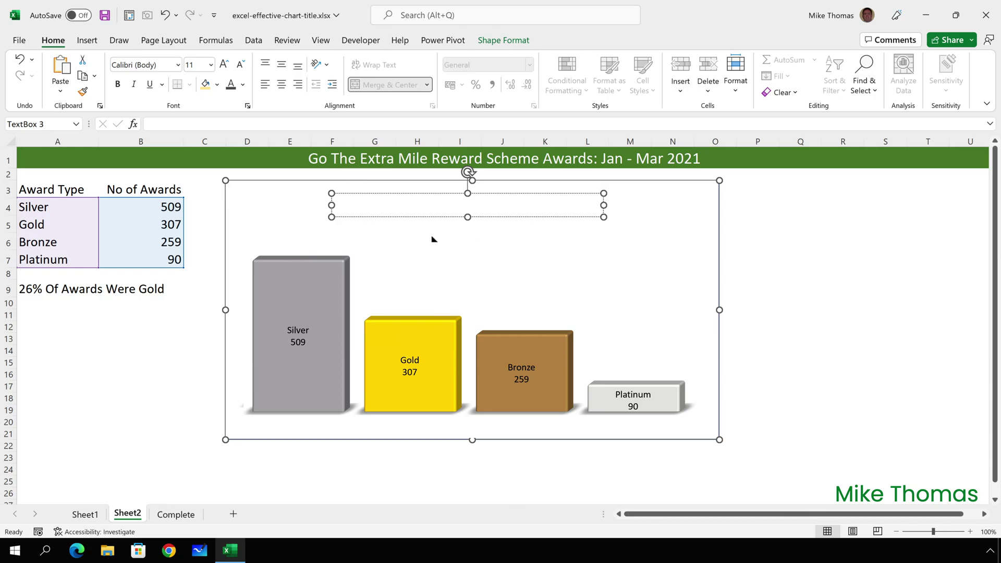
# Link the new text box to =Sheet2!$A$1 through the formula bar.
pyautogui.click(191, 124)
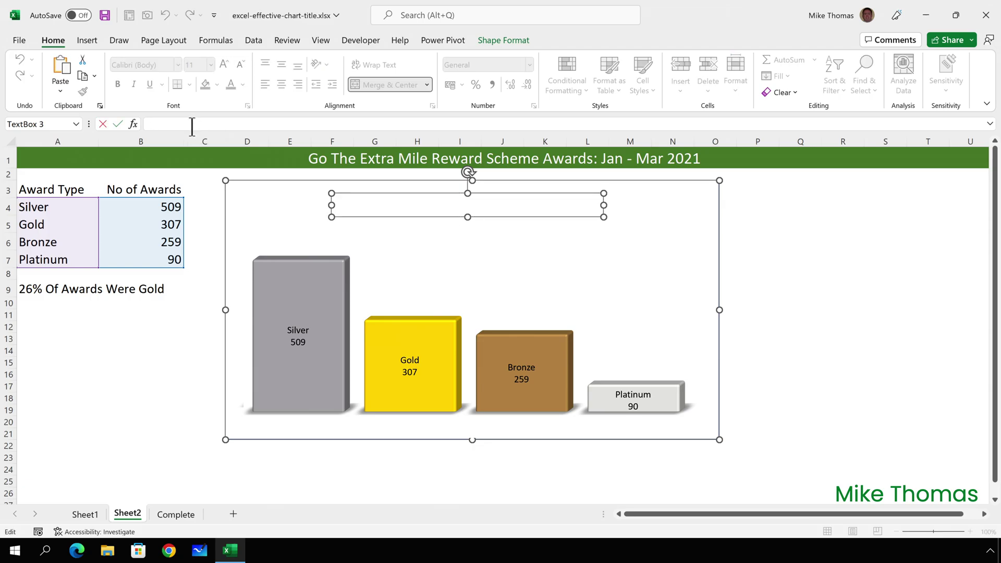
pyautogui.write('=')
pyautogui.click(47, 158)
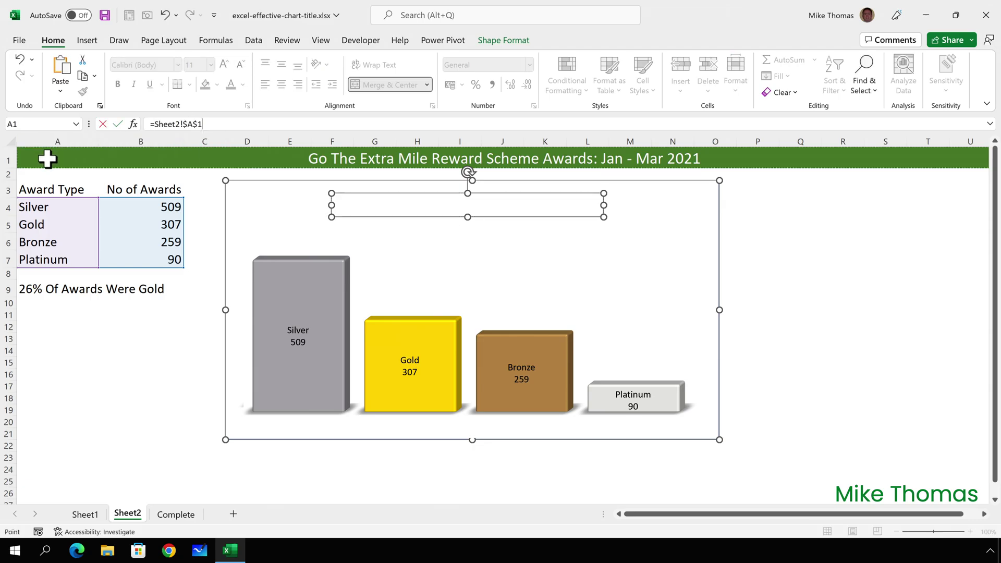
pyautogui.press('Return')
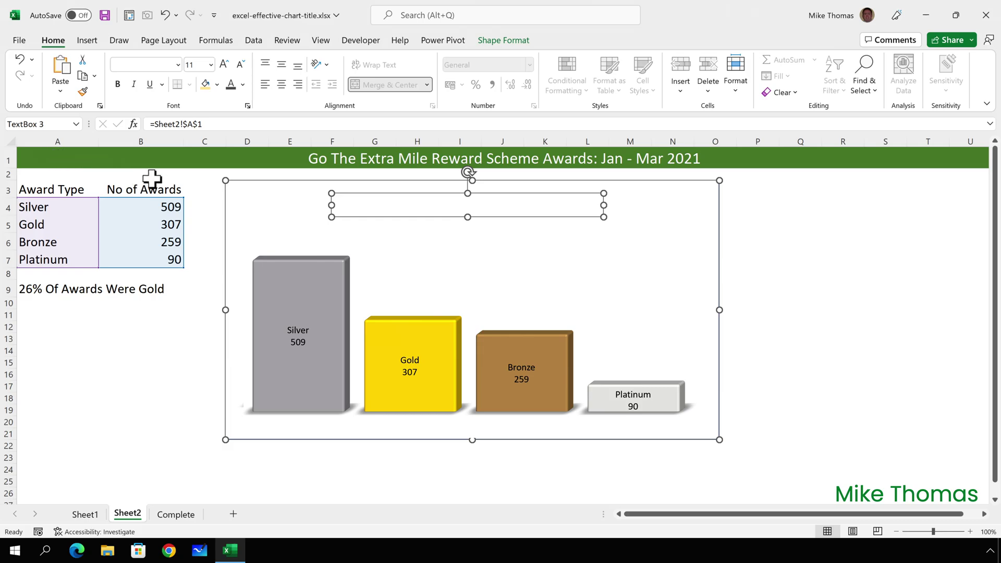
# Give the linked title box grey text on a pale gold fill.
pyautogui.click(243, 84)
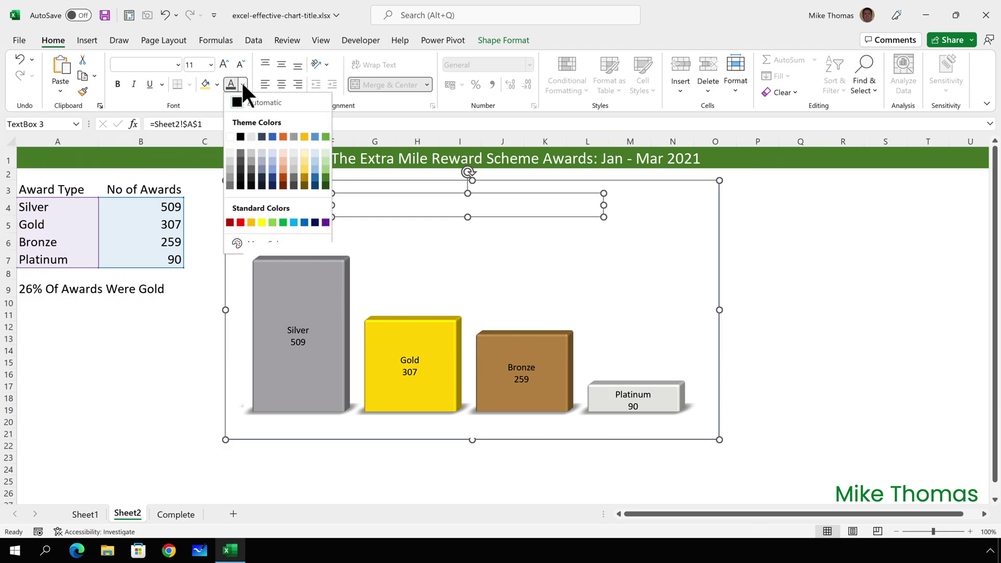
pyautogui.click(241, 151)
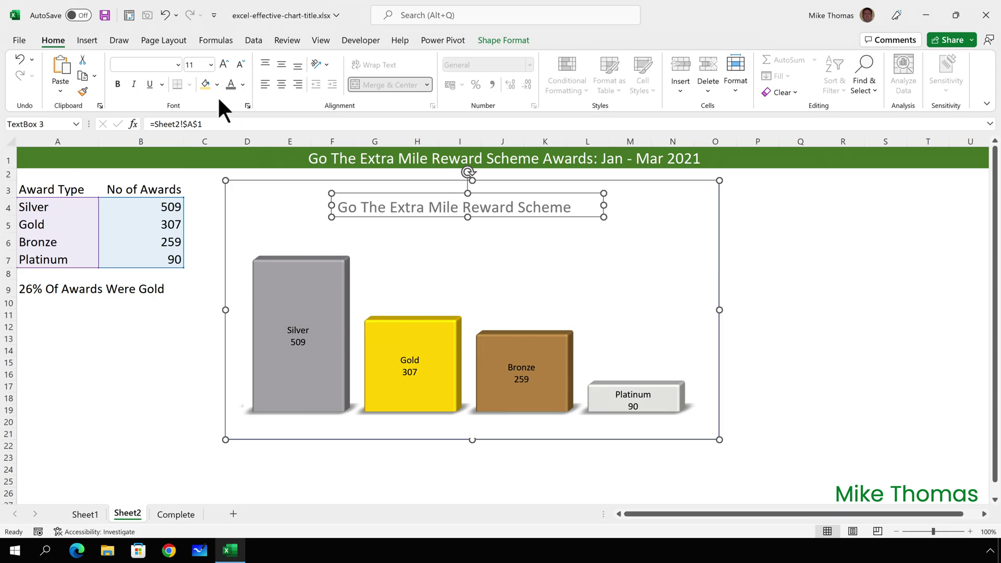
pyautogui.click(205, 84)
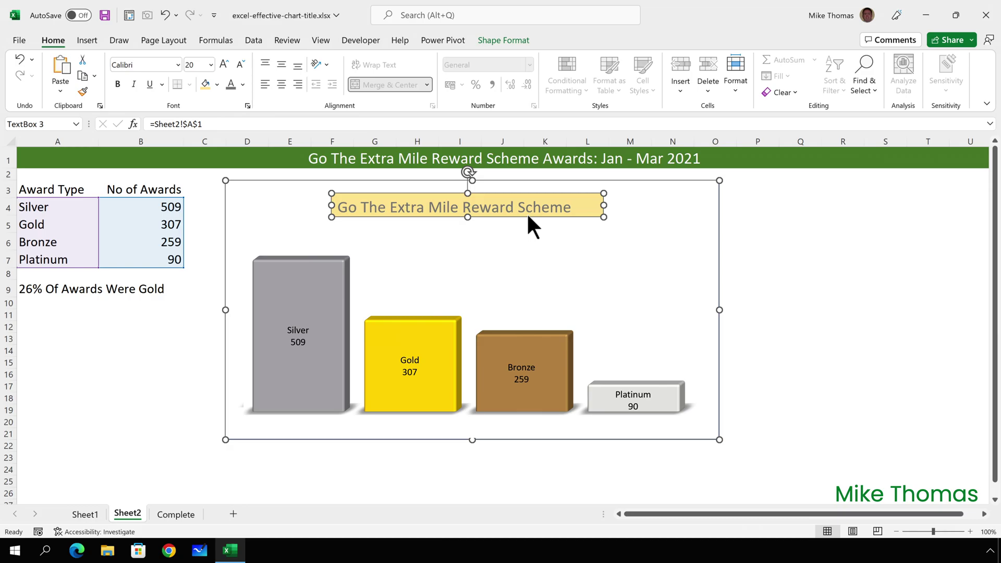
# Widen and heighten the title box so the full heading wraps onto two lines.
pyautogui.moveTo(603, 205); pyautogui.dragTo(695, 205)
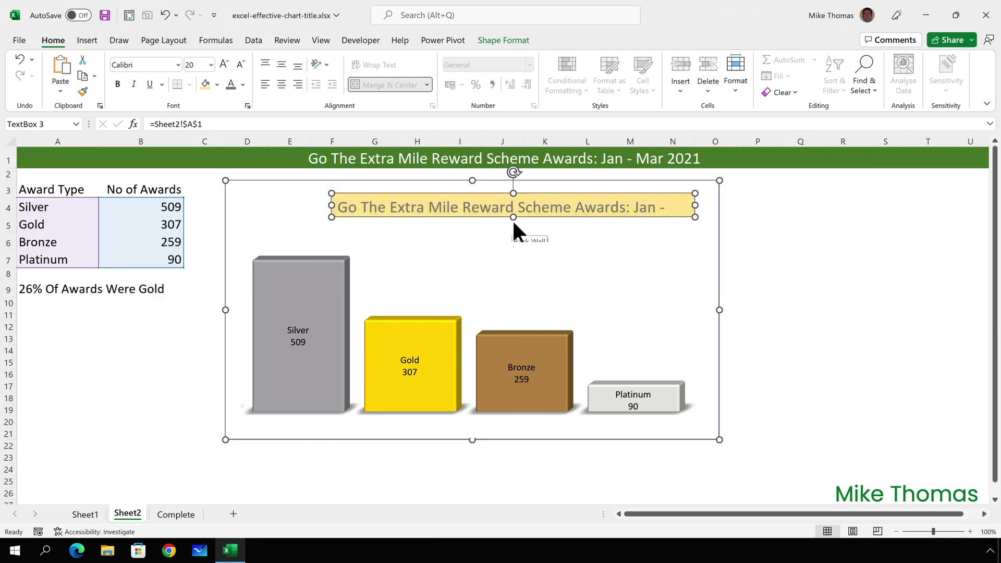
pyautogui.click(512, 232)
pyautogui.click(512, 237)
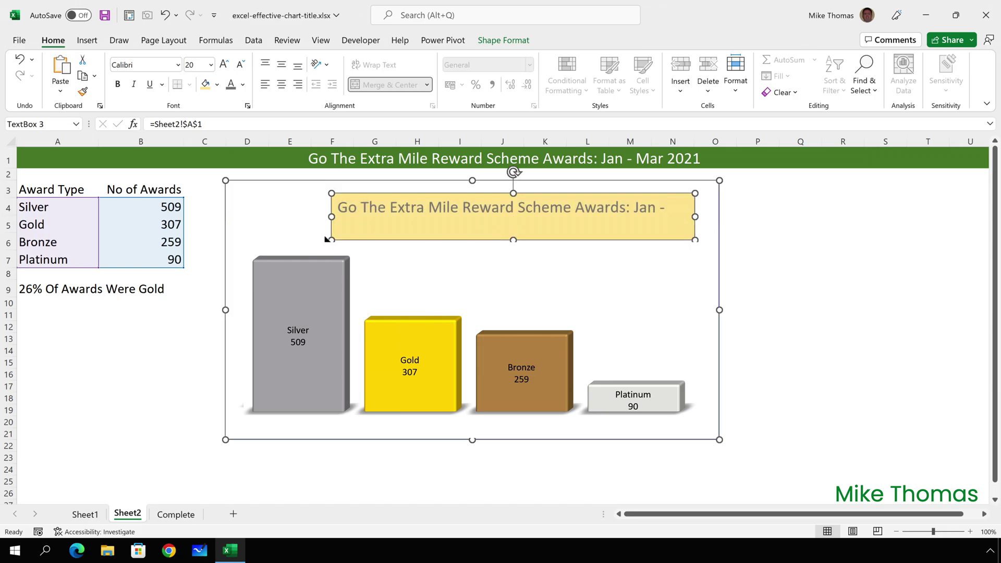
pyautogui.moveTo(514, 238); pyautogui.dragTo(513, 256)
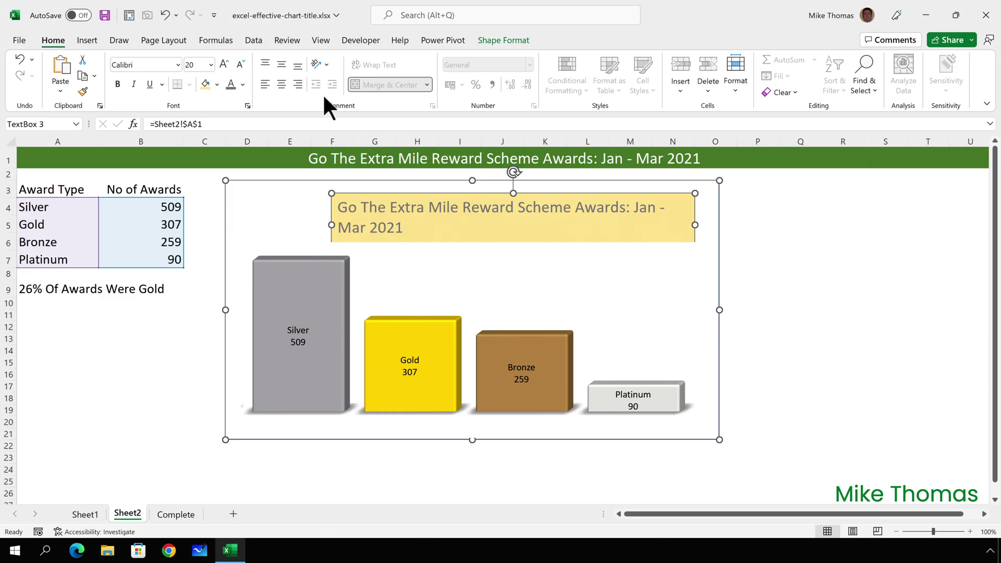
# Right-align the title text and place the box at the chart's top right.
pyautogui.click(298, 83)
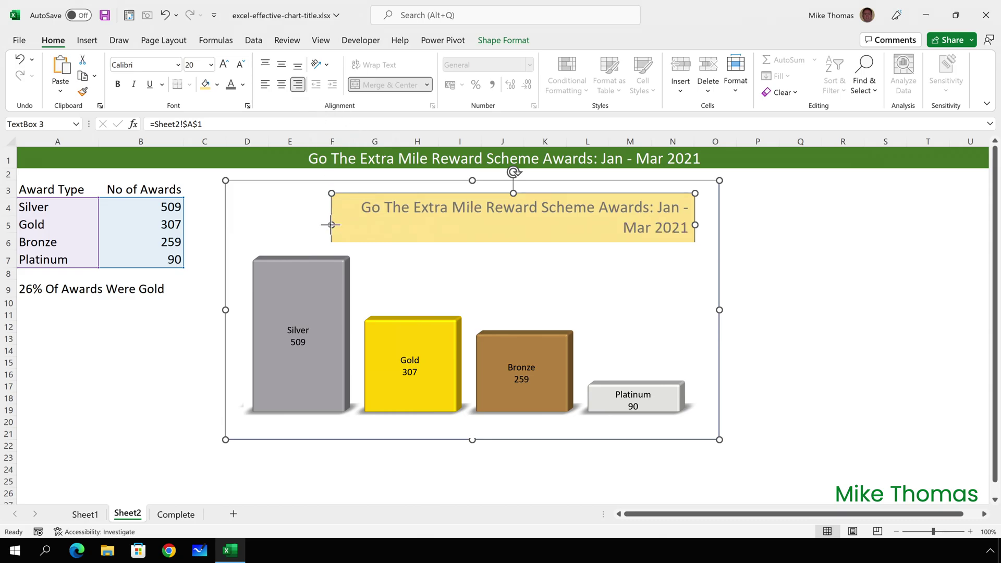
pyautogui.moveTo(331, 225); pyautogui.dragTo(386, 224)
pyautogui.moveTo(555, 235); pyautogui.dragTo(577, 234)
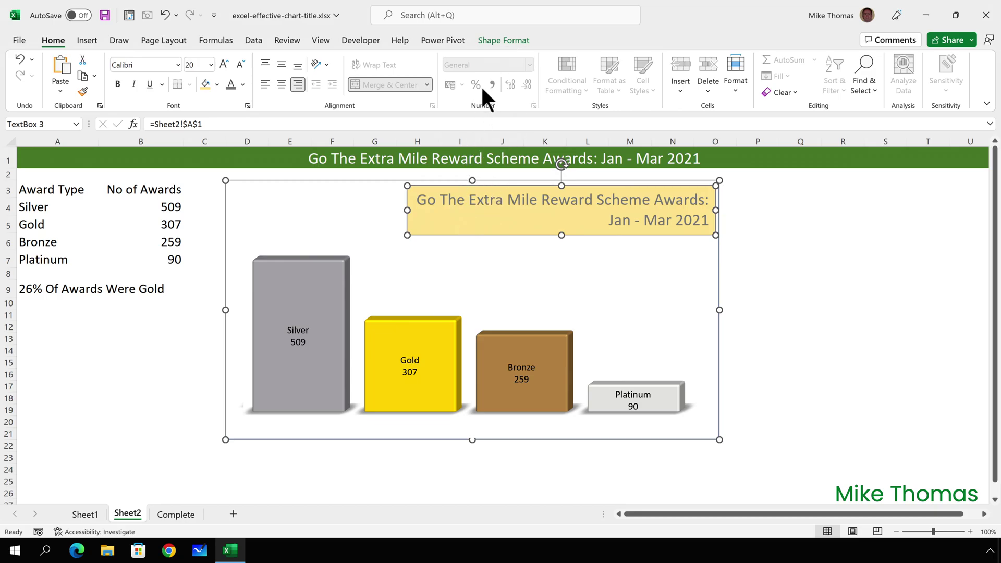
# Change the title box to a Rounded Rectangle and make it slightly taller.
pyautogui.click(499, 38)
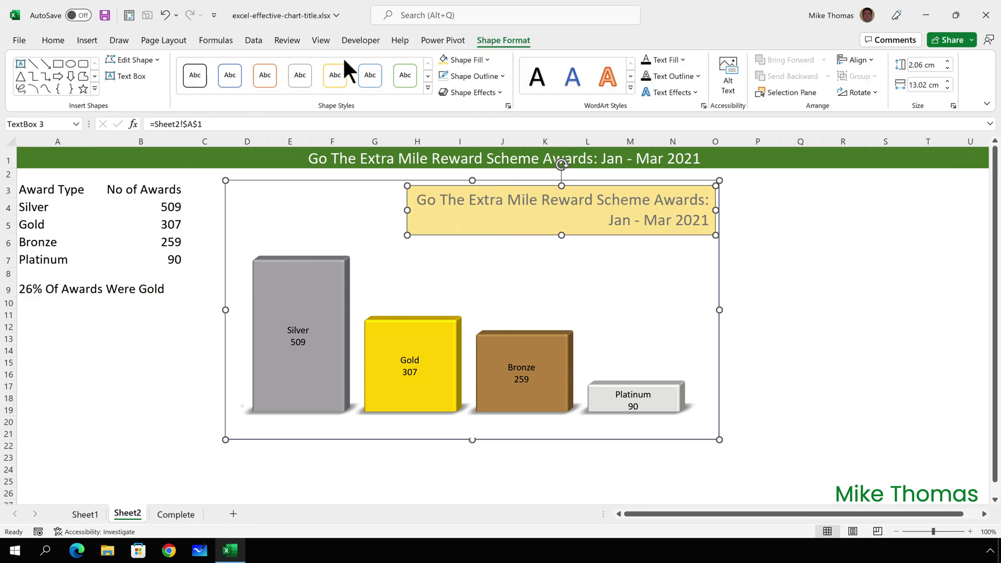
pyautogui.click(155, 60)
pyautogui.moveTo(165, 78)
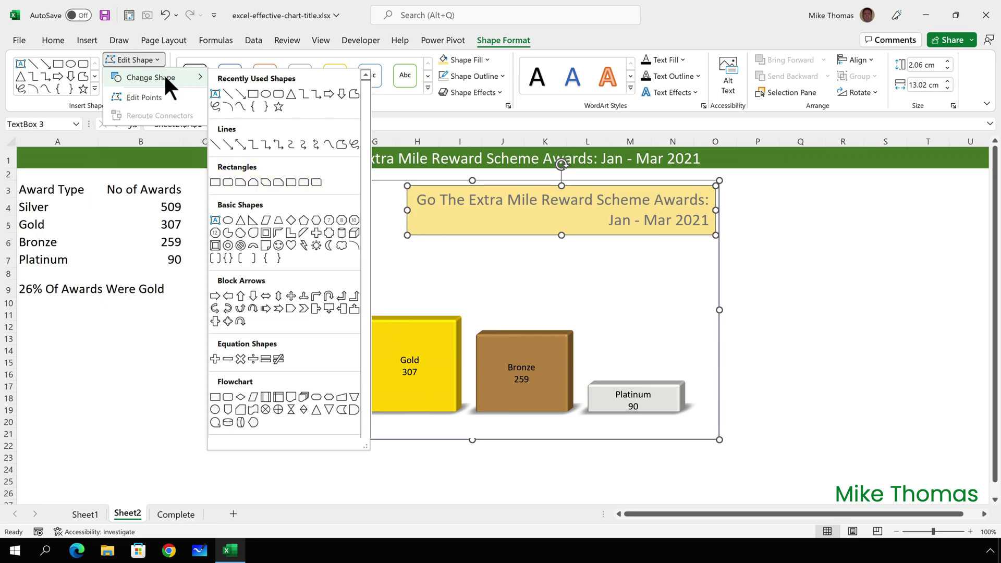
pyautogui.click(228, 182)
pyautogui.moveTo(562, 235); pyautogui.dragTo(561, 240)
pyautogui.press('Escape')
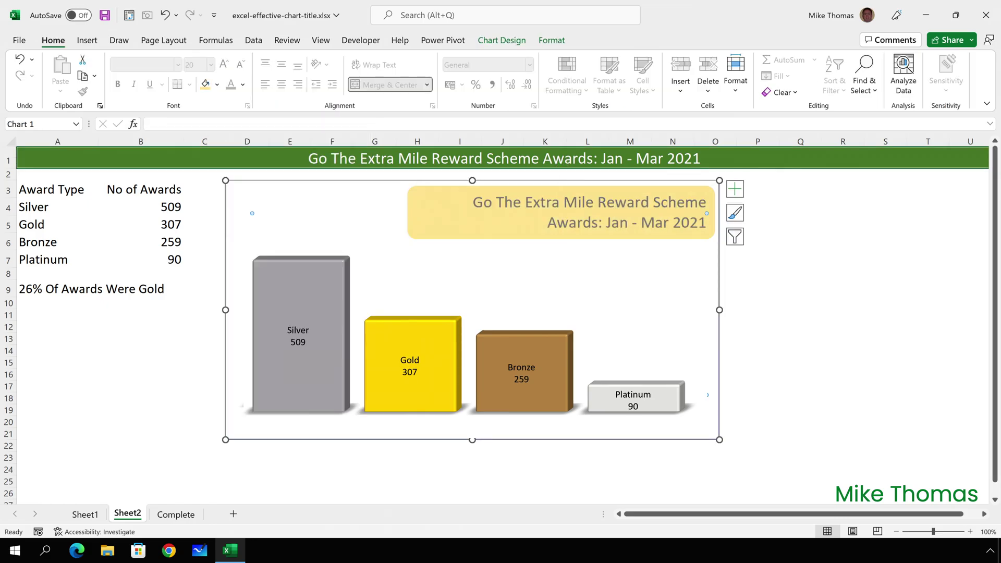